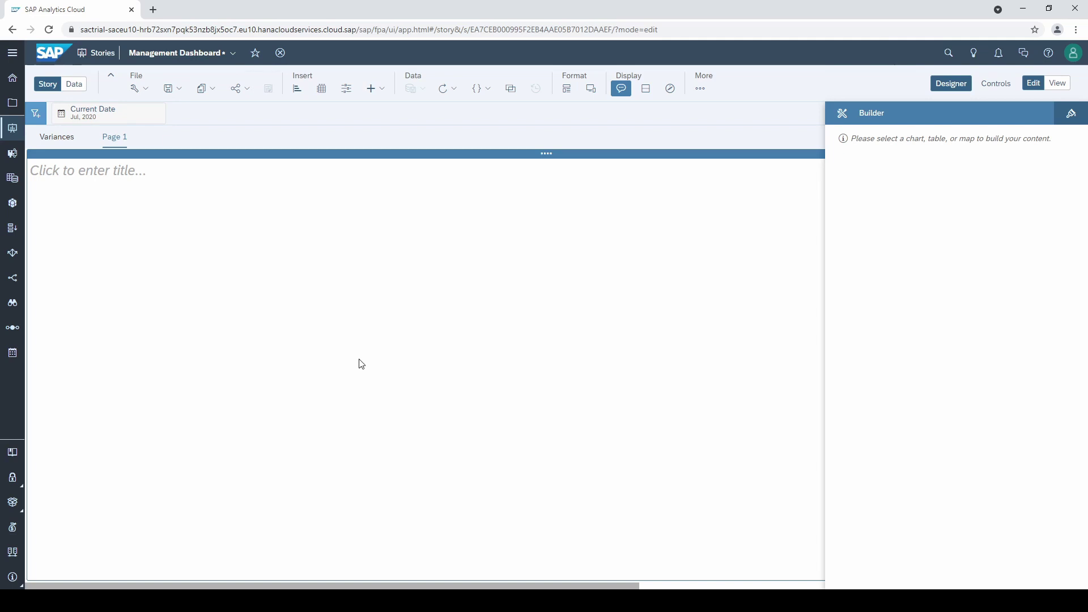
Insert a SAC Retailer Dataset table with Market as the row dimension
click(322, 89)
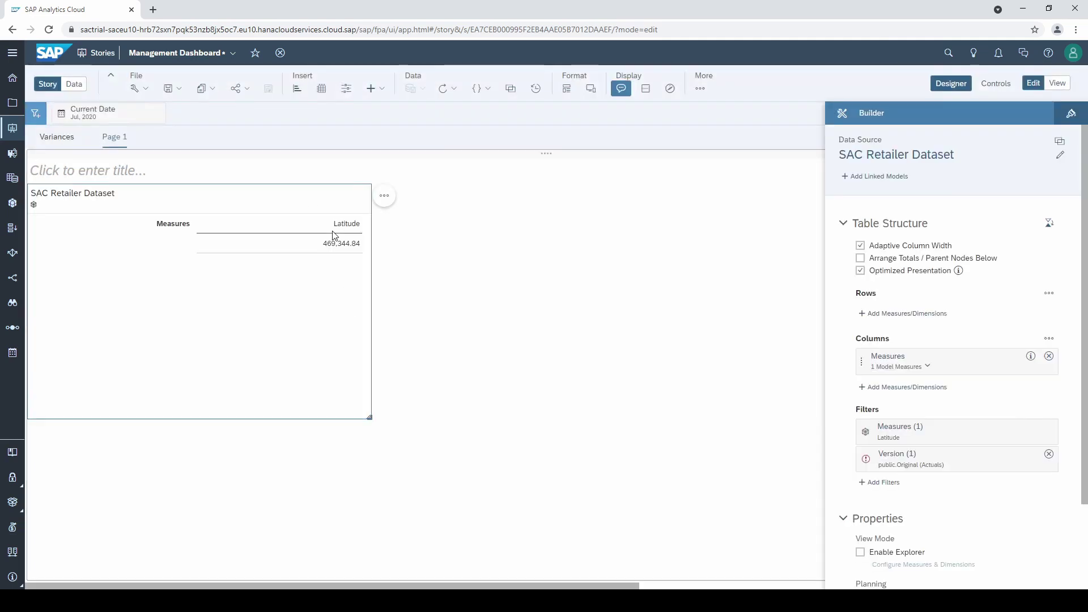
click(879, 316)
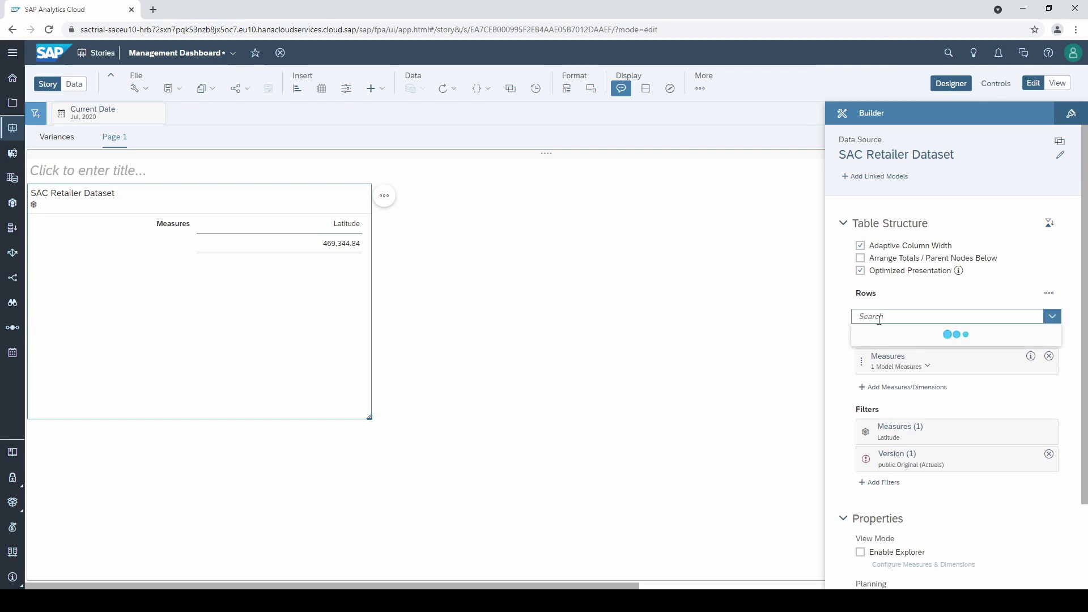
click(880, 317)
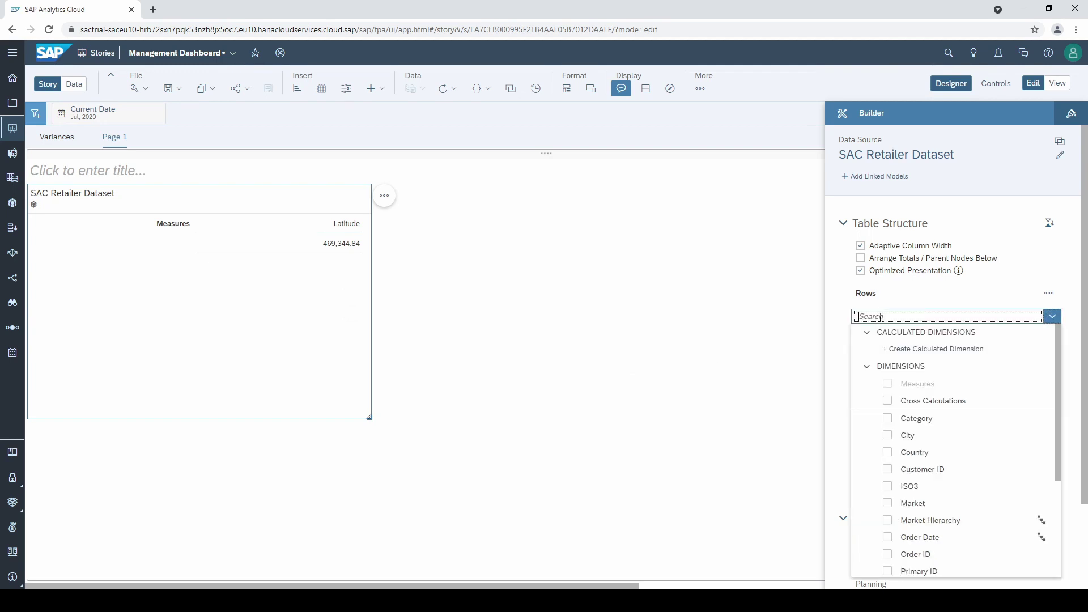
text(mar)
click(902, 350)
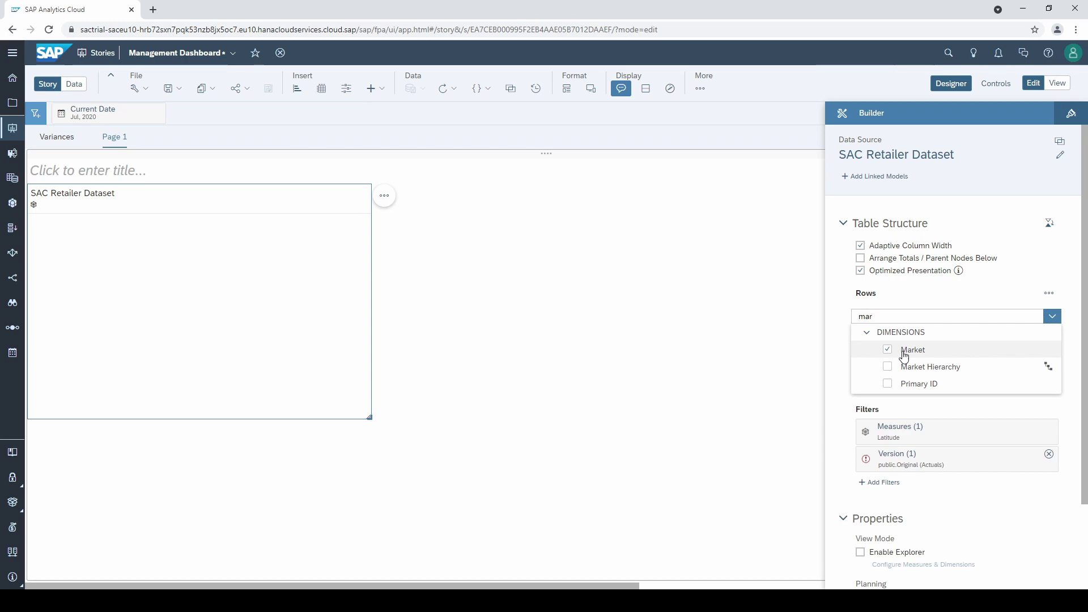
click(842, 359)
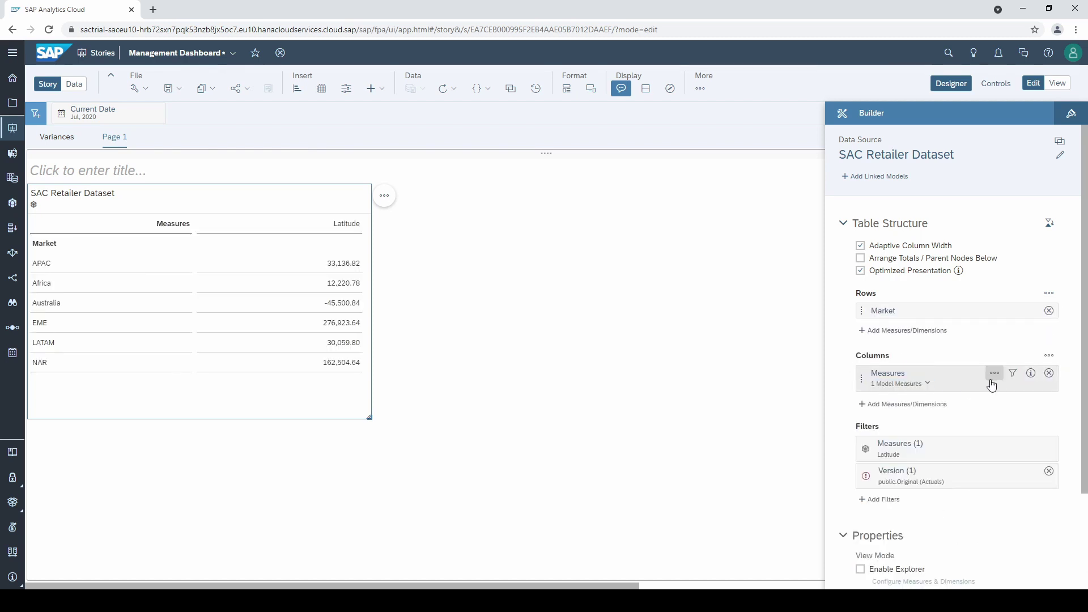
Filter the table's measures to show Sales and Profit instead of Latitude
click(1012, 375)
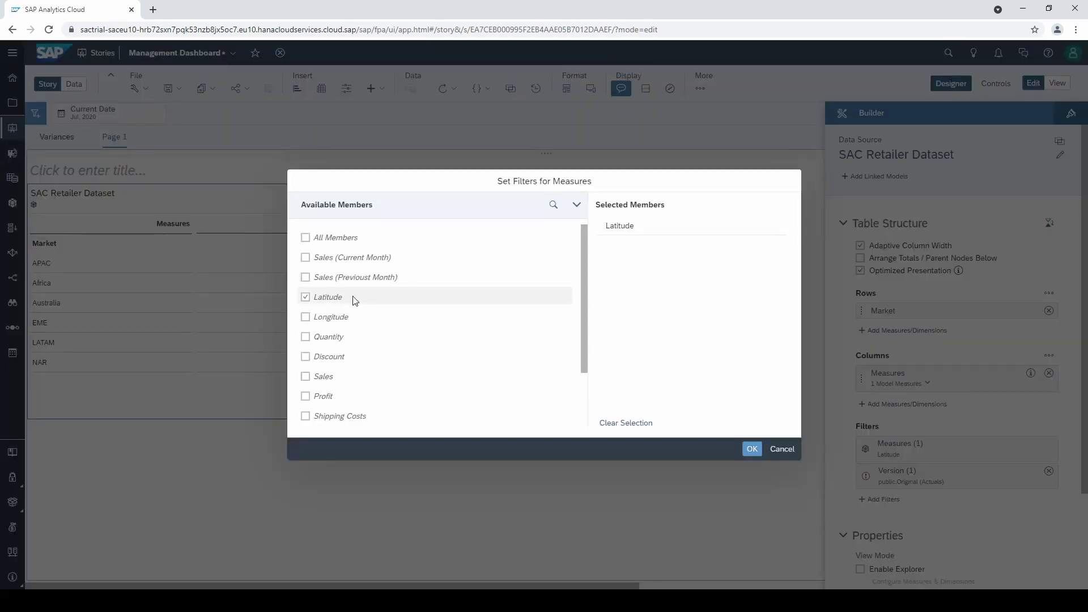
click(333, 298)
scroll(331, 351, down, 1)
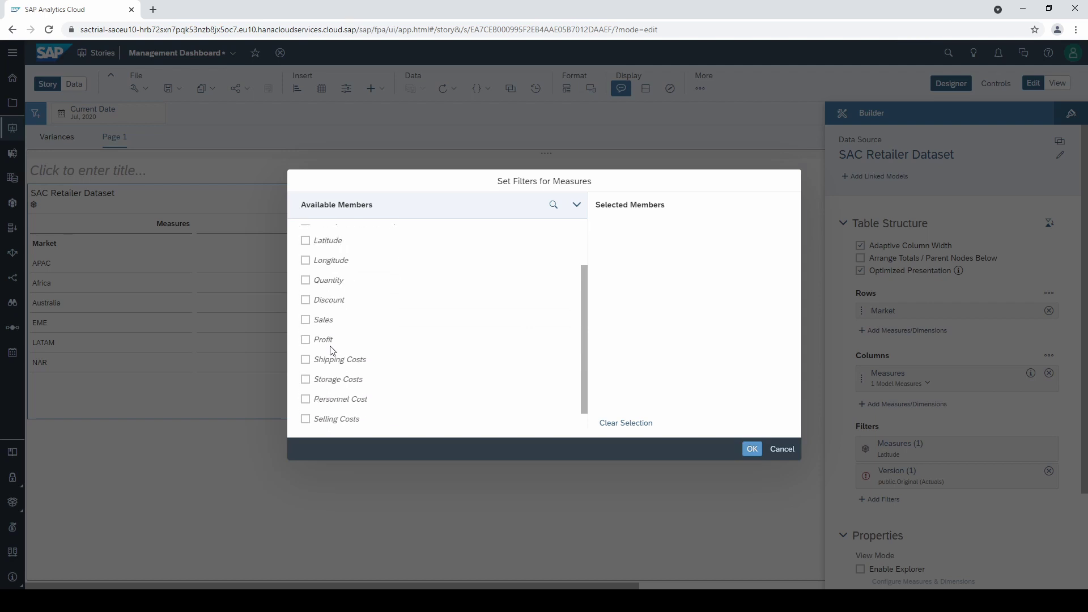
click(330, 322)
click(330, 340)
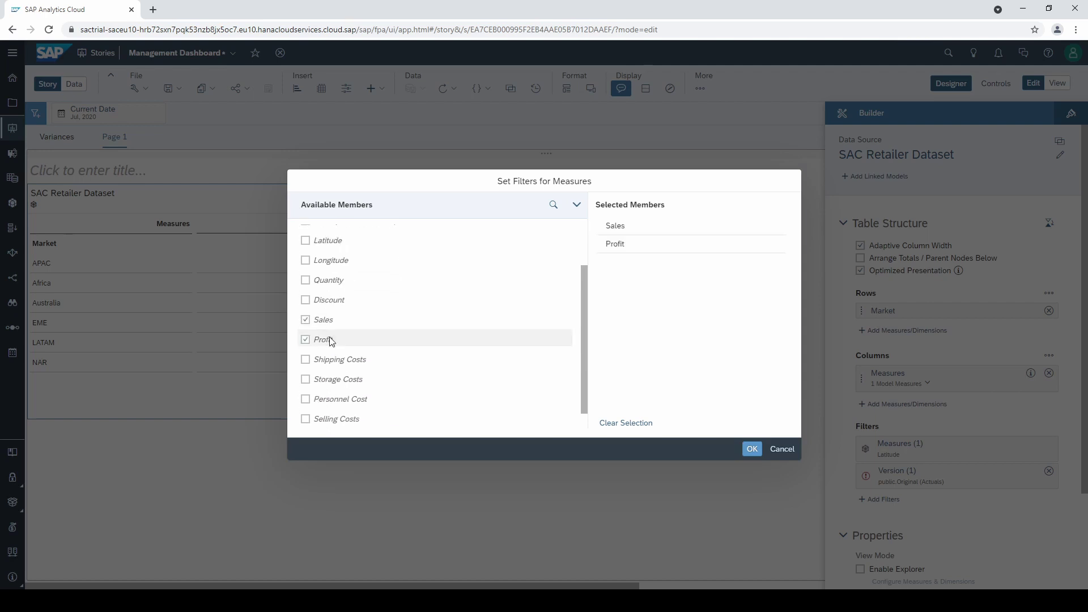
click(752, 449)
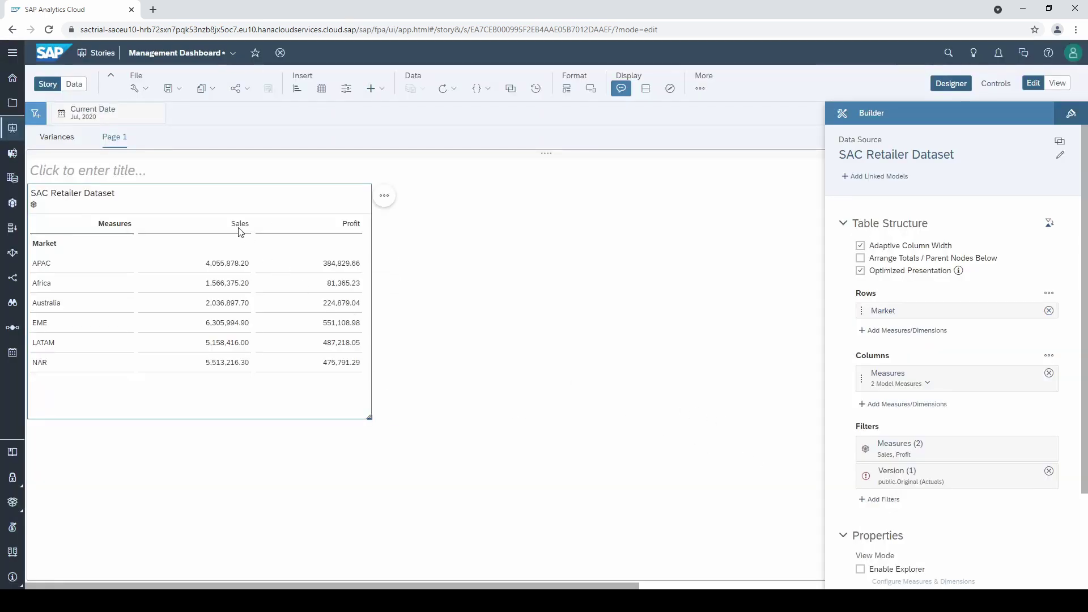
Show in-cell bar charts in the Sales and Profit columns and enlarge the table
right_click(240, 231)
click(252, 236)
right_click(361, 232)
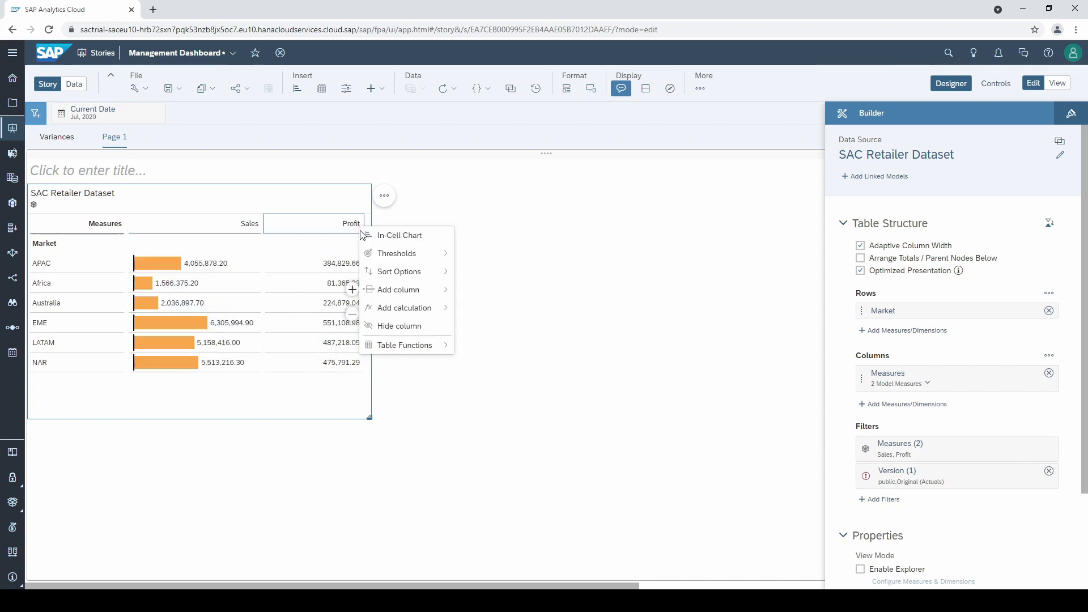
click(366, 235)
drag(368, 418, 486, 406)
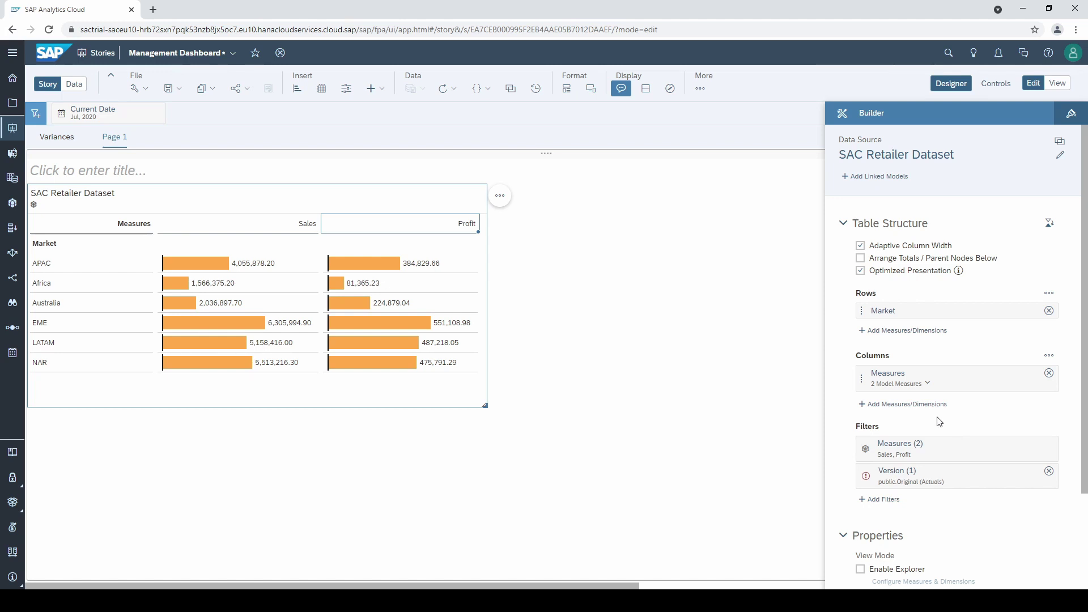
Add Cross Calculations to the table's columns
click(926, 405)
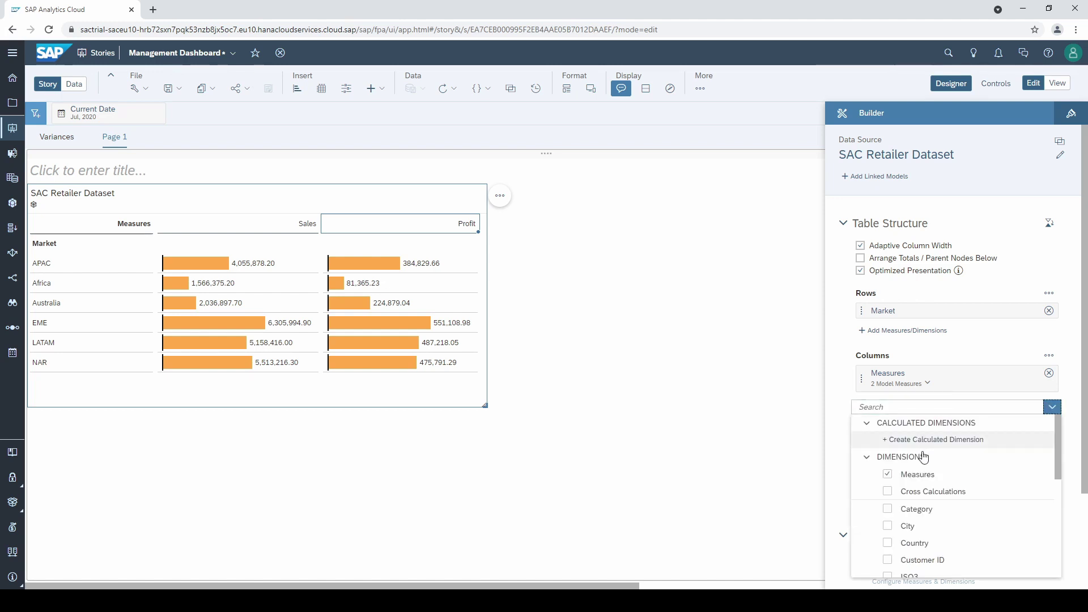
click(925, 493)
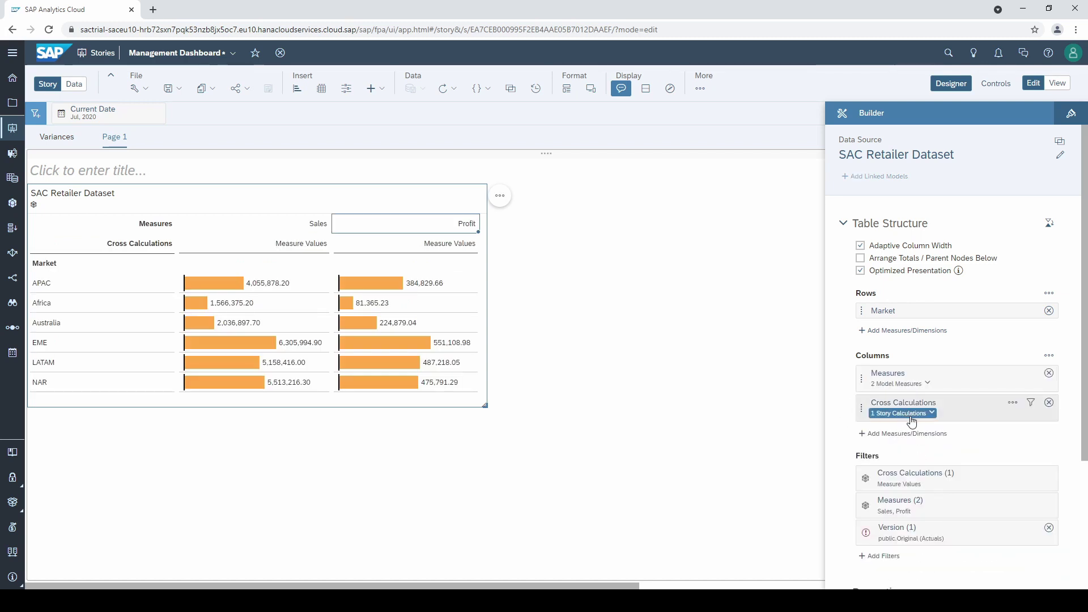
click(1012, 402)
Create a new Restricted Measure cross calculation named 'YTD 2019'
click(961, 421)
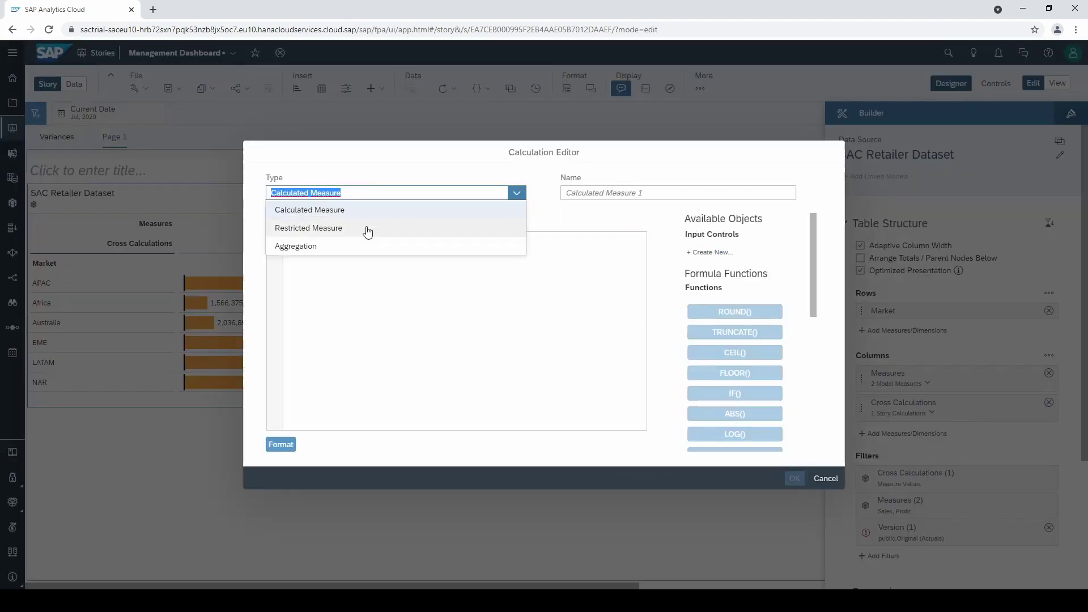
click(366, 228)
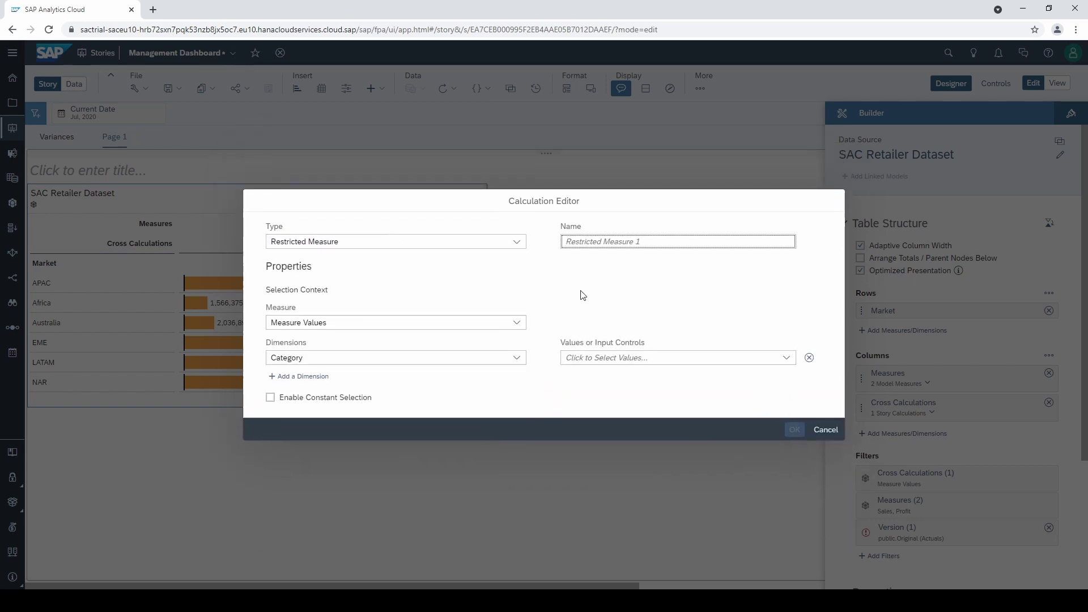
click(586, 246)
text(YTD 2019)
Restrict YTD 2019 to Order Date members Q1 and Q2 2019 and save it
click(518, 360)
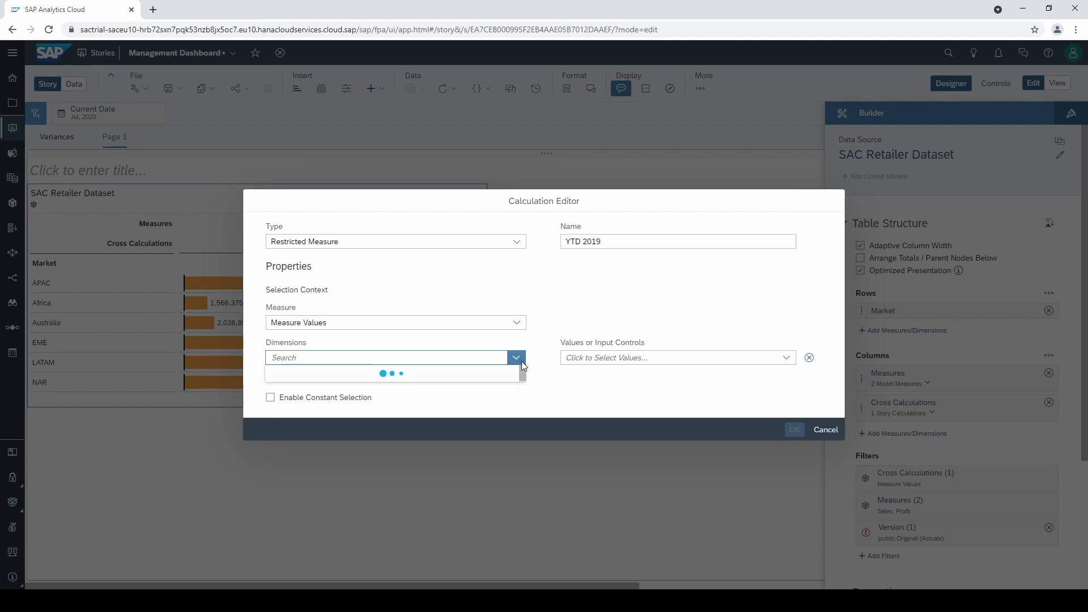
text(Order)
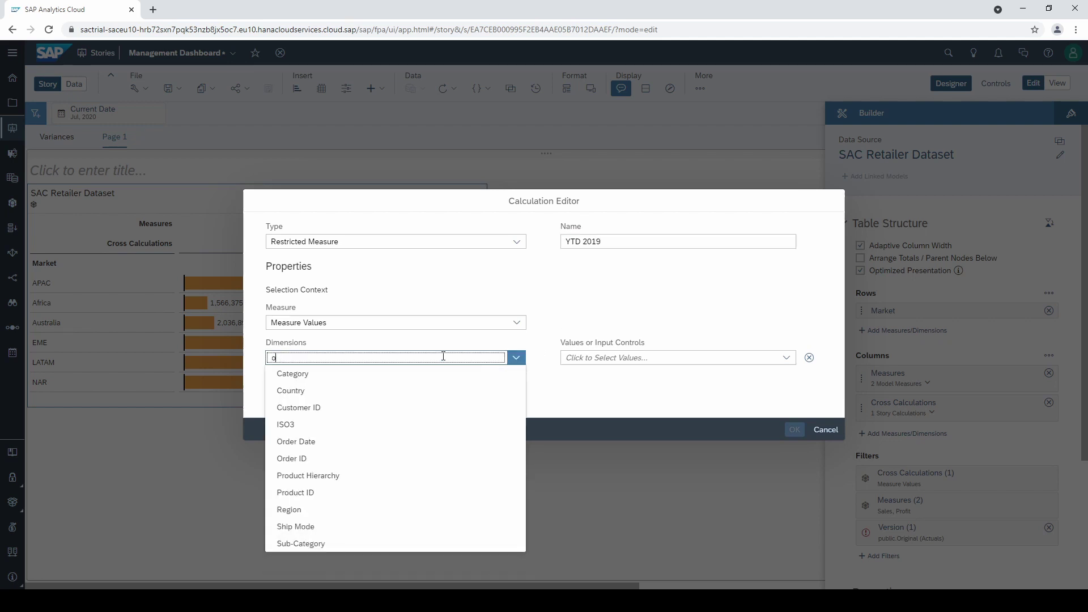
click(428, 373)
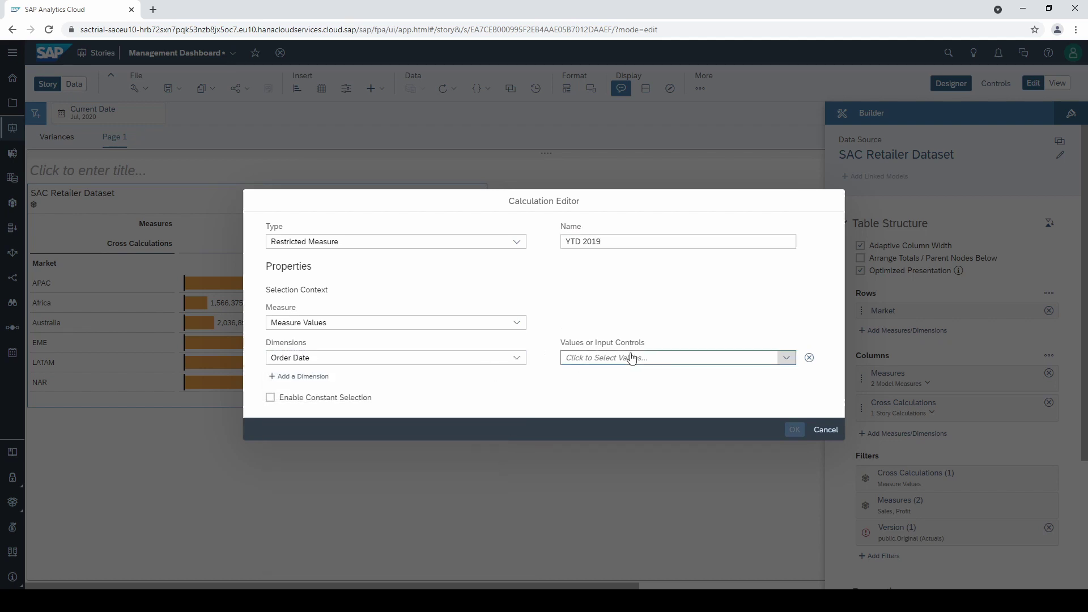
click(708, 358)
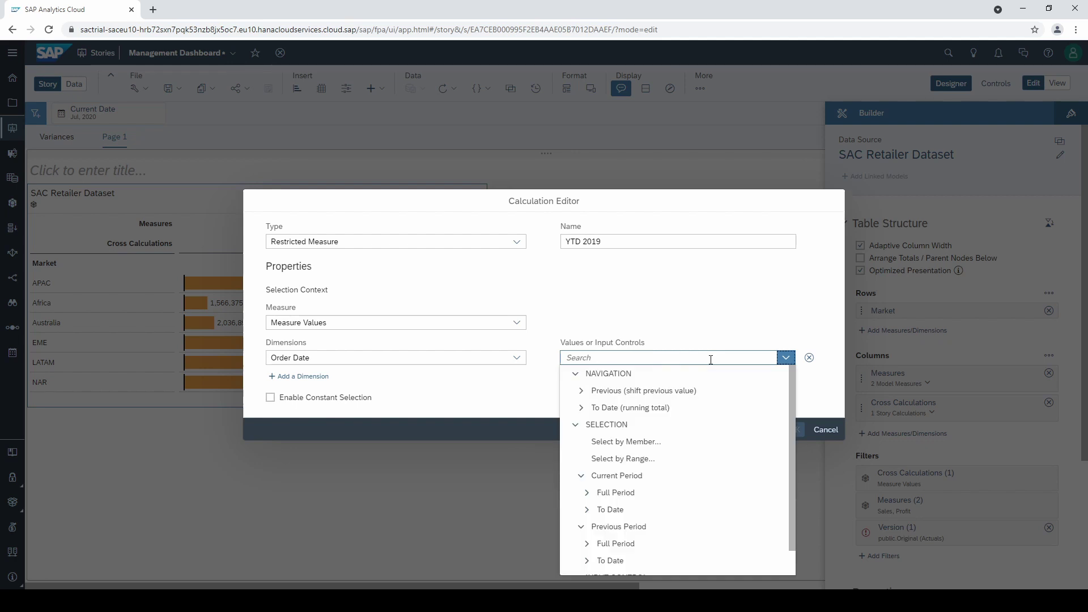
click(656, 442)
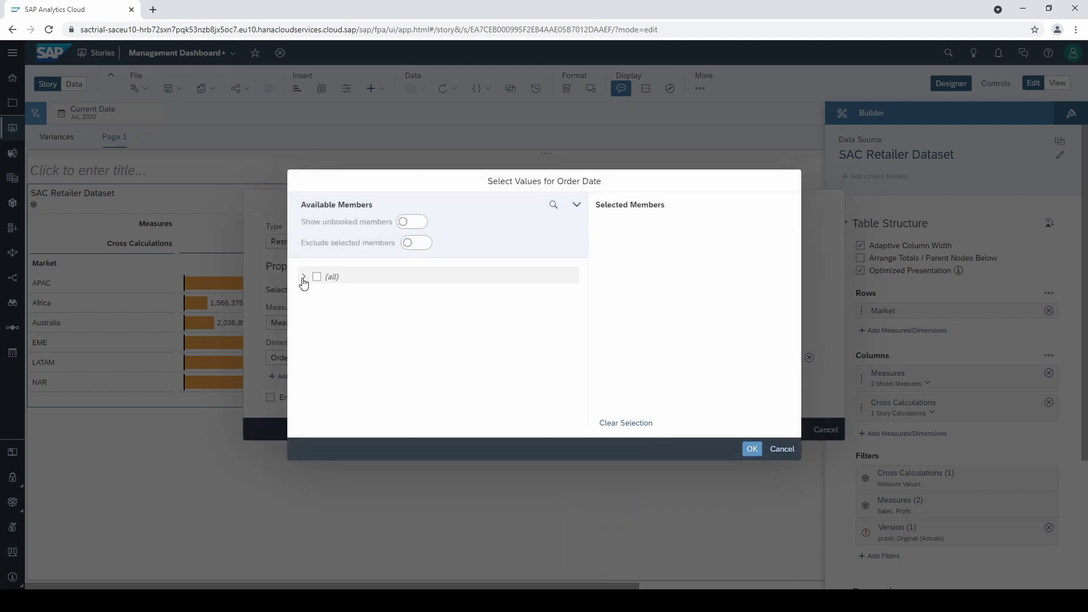
click(301, 277)
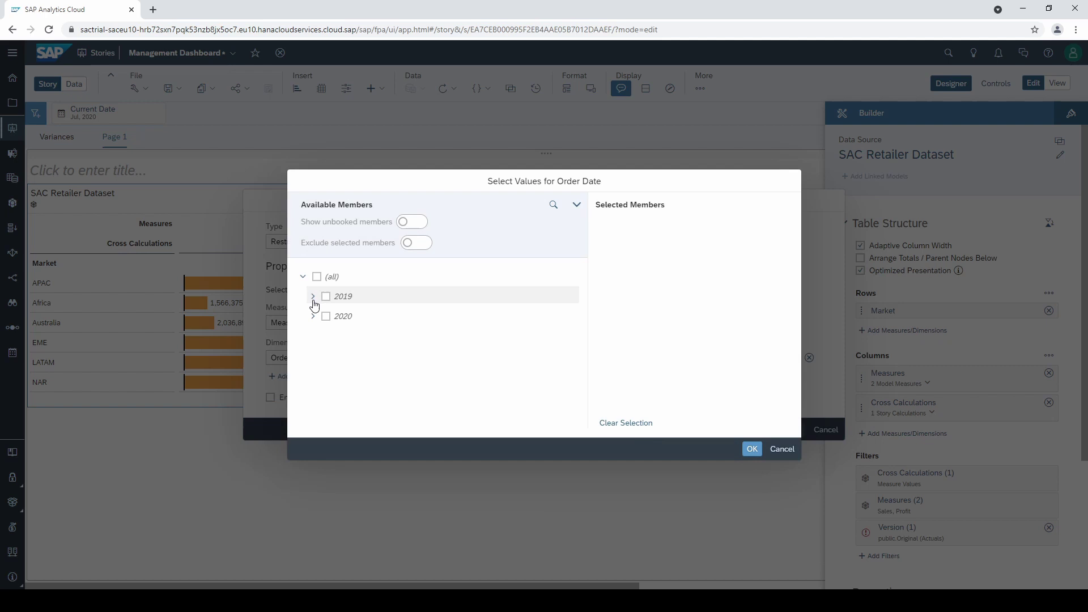
click(313, 297)
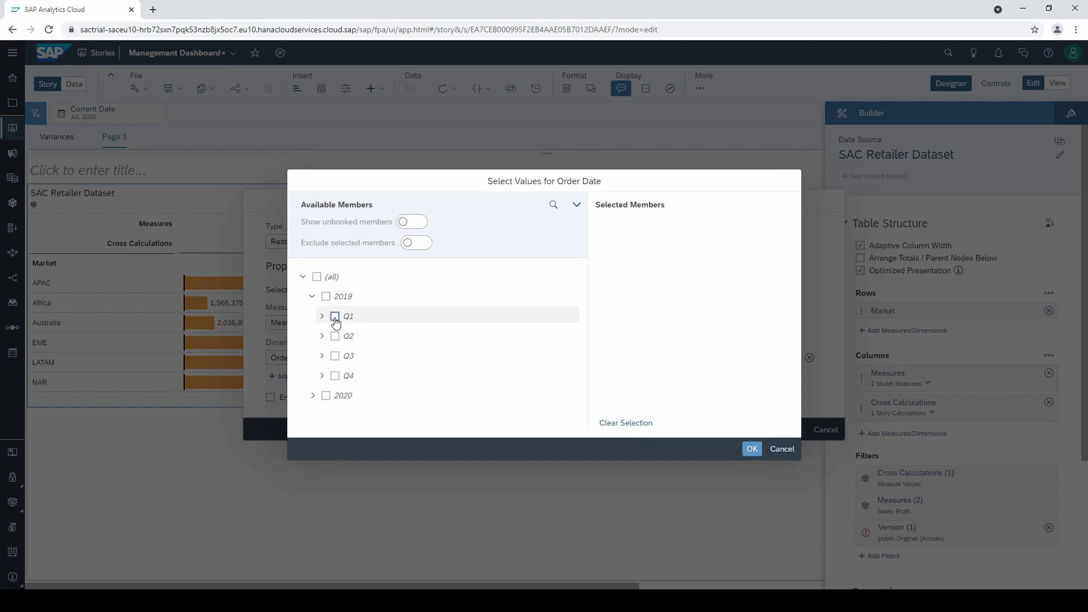
click(335, 316)
click(334, 335)
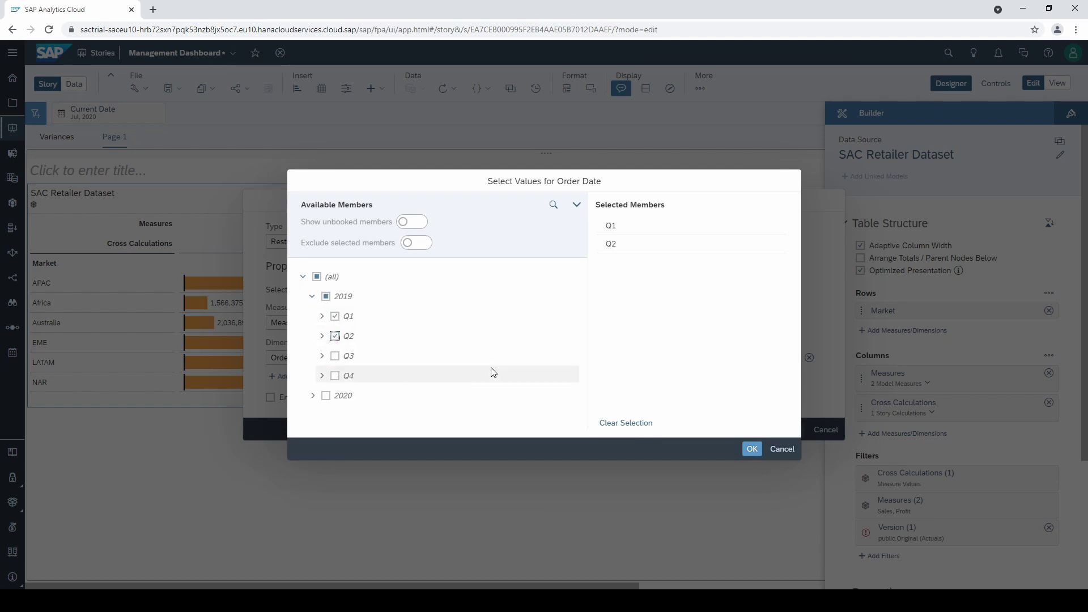
click(749, 449)
click(794, 430)
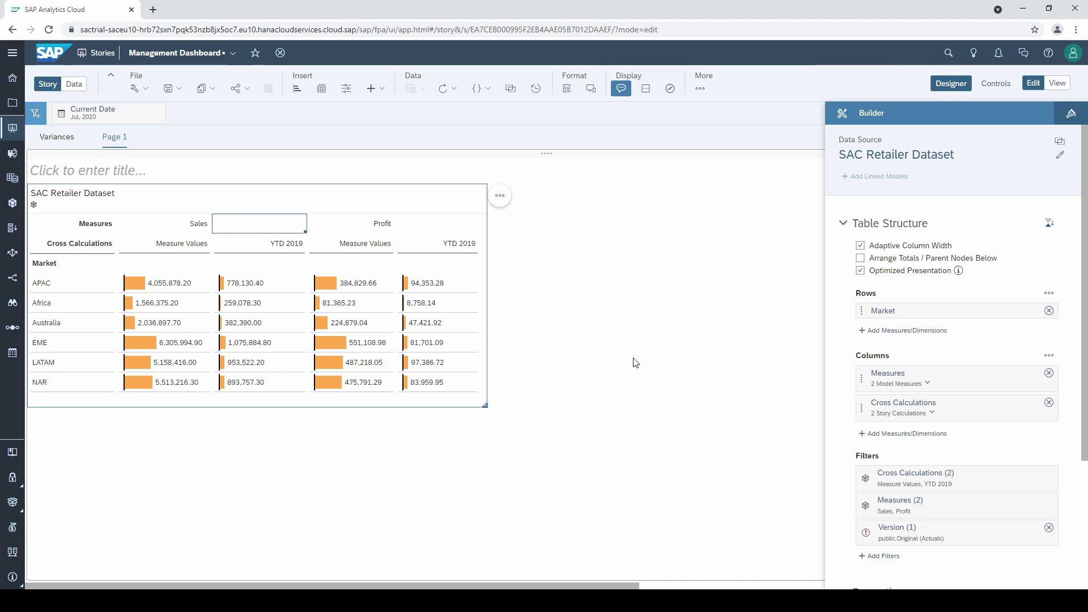
Start a new Restricted Measure cross calculation named 'June 2019'
click(1012, 404)
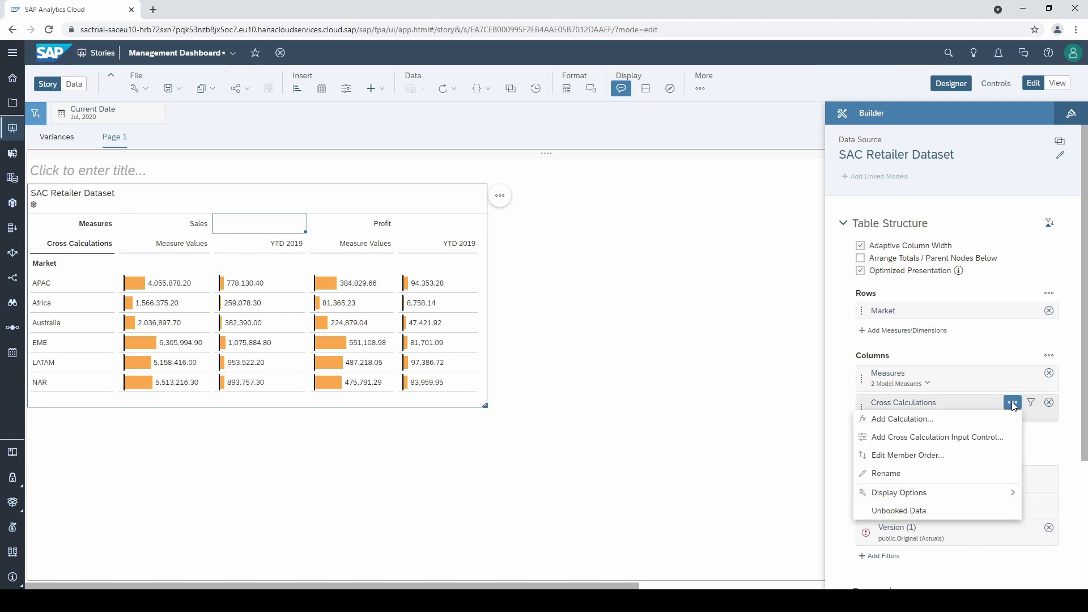
click(922, 419)
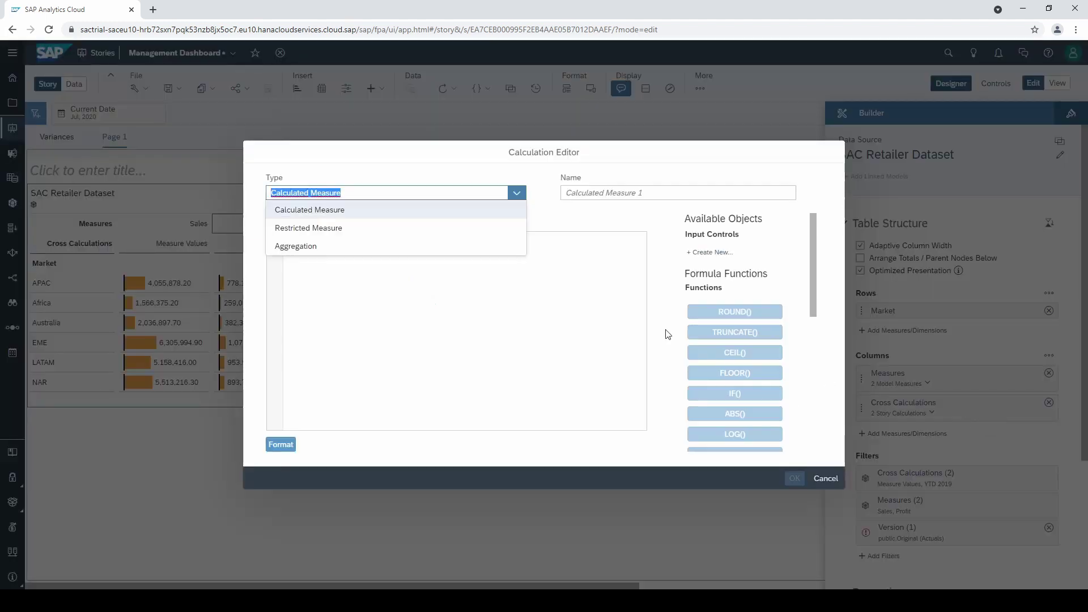
click(477, 227)
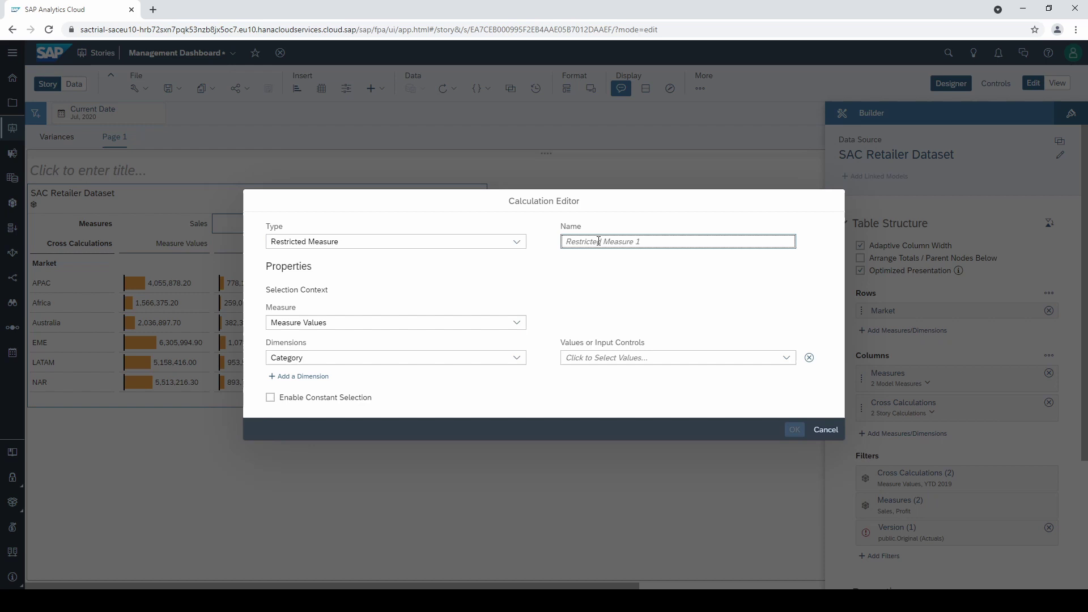
text(June 2019)
Restrict June 2019 to the Order Date member Jun (Q2 2019) and save it
click(515, 358)
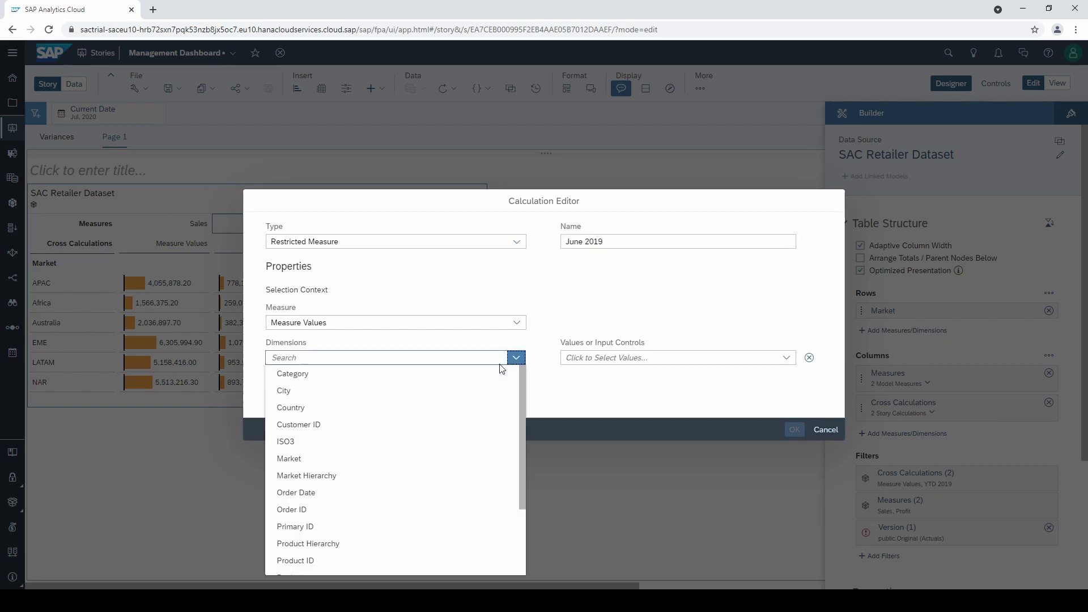
click(469, 358)
text(order)
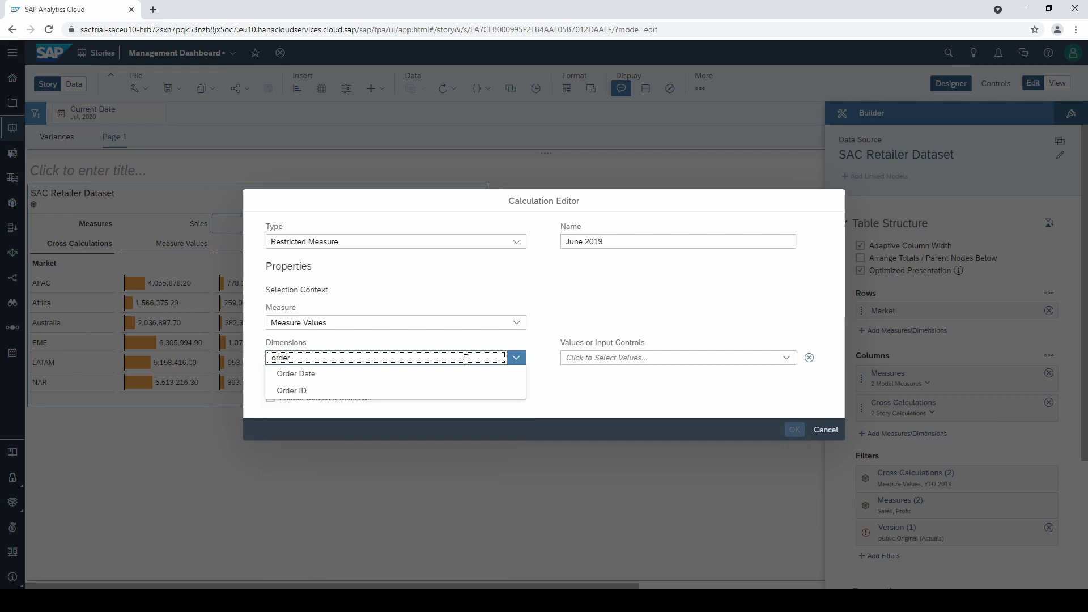
click(459, 373)
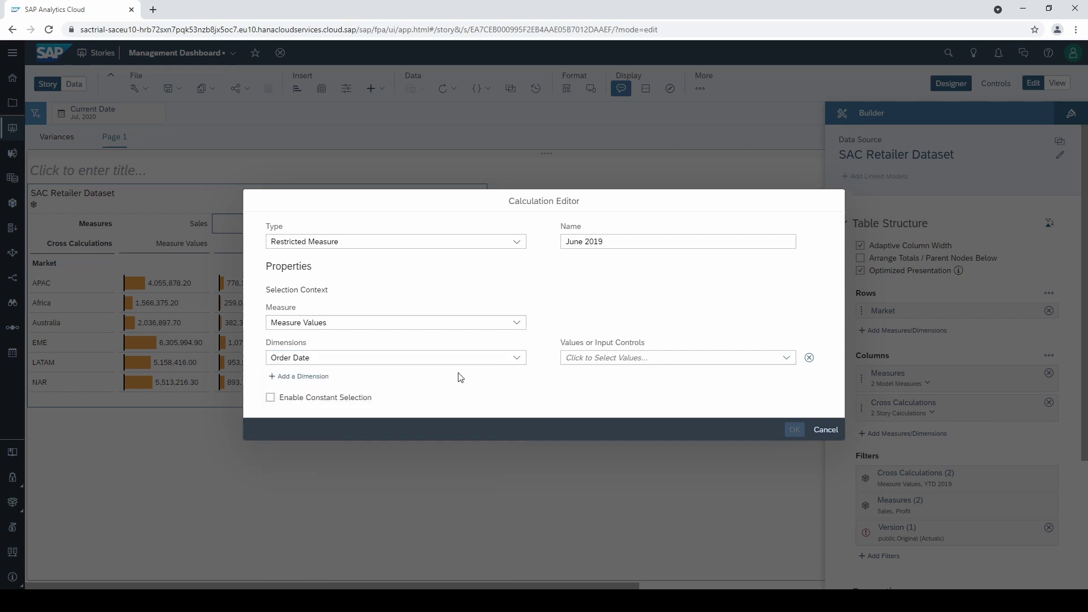
click(615, 361)
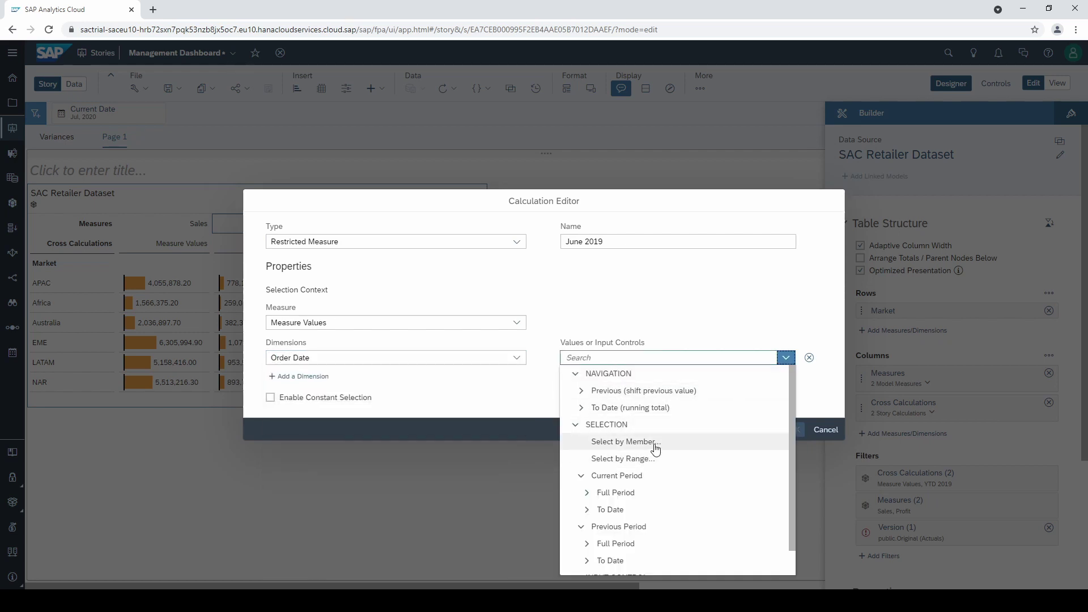
click(653, 443)
click(303, 276)
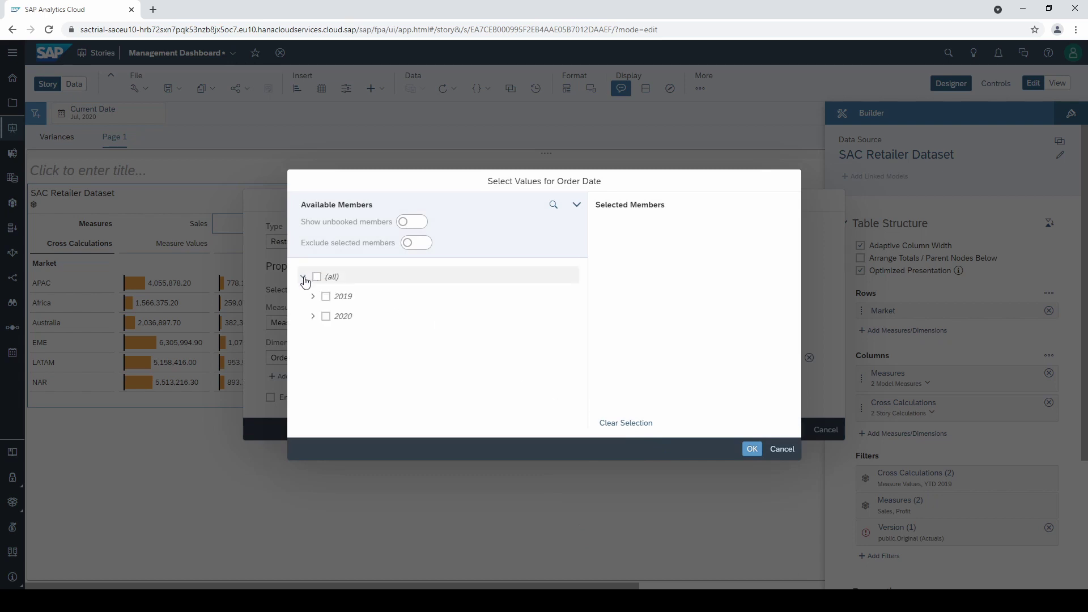
click(312, 296)
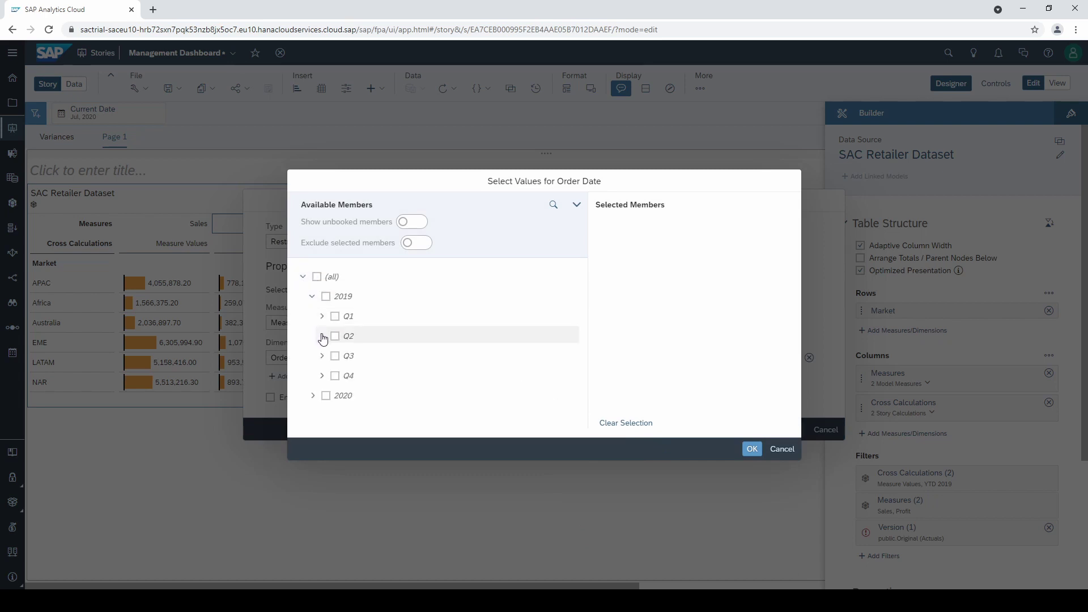
click(321, 336)
click(344, 395)
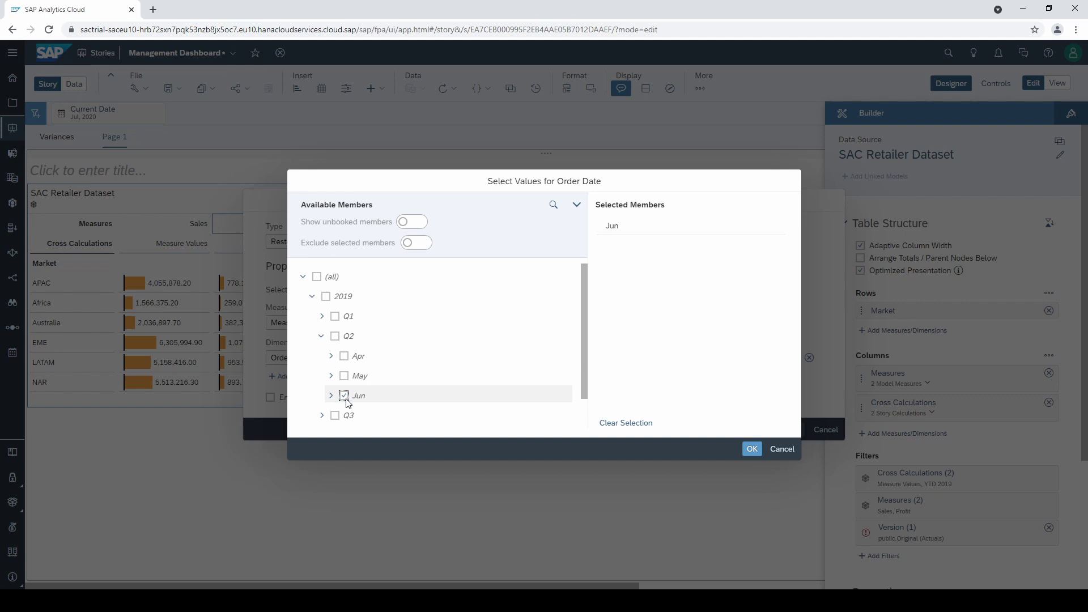
click(751, 450)
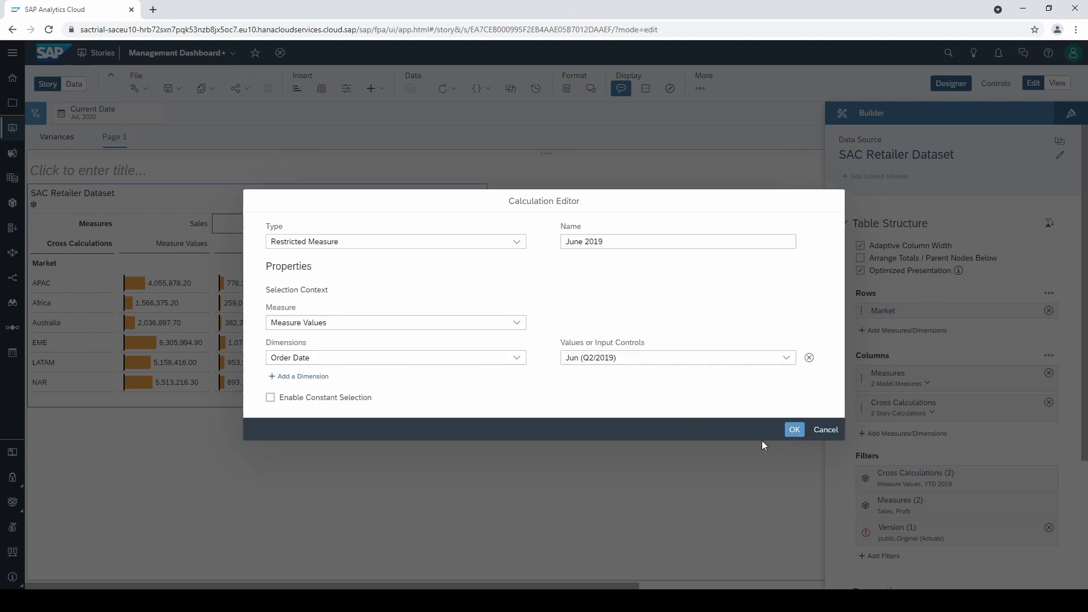
click(794, 430)
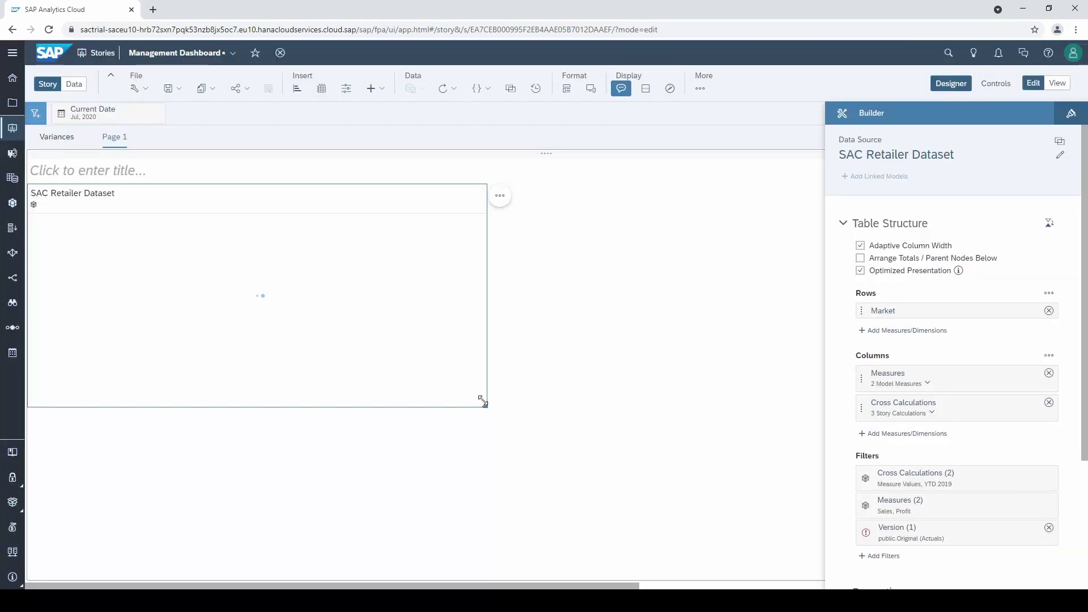
Widen the table and clear YTD 2019, June 2019 and Measure Values from the Cross Calculations filter
drag(485, 404, 600, 430)
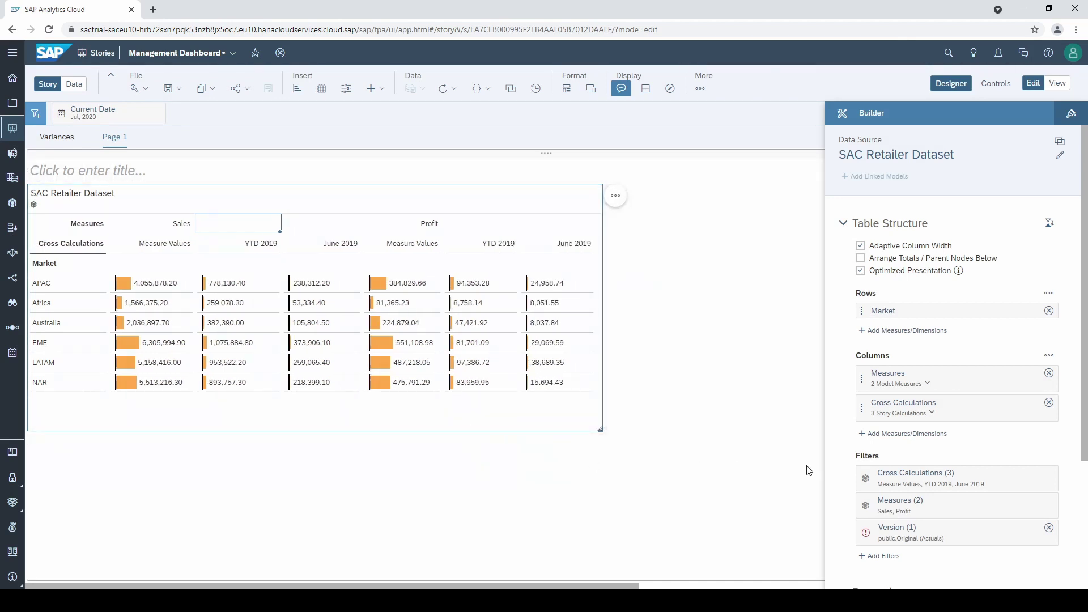
click(927, 418)
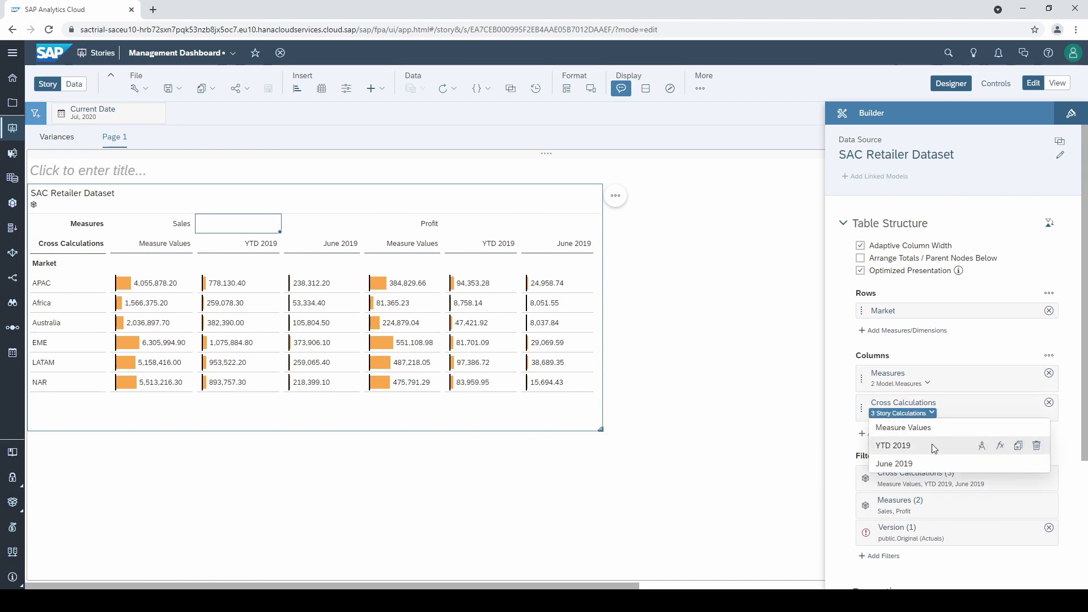
click(1033, 405)
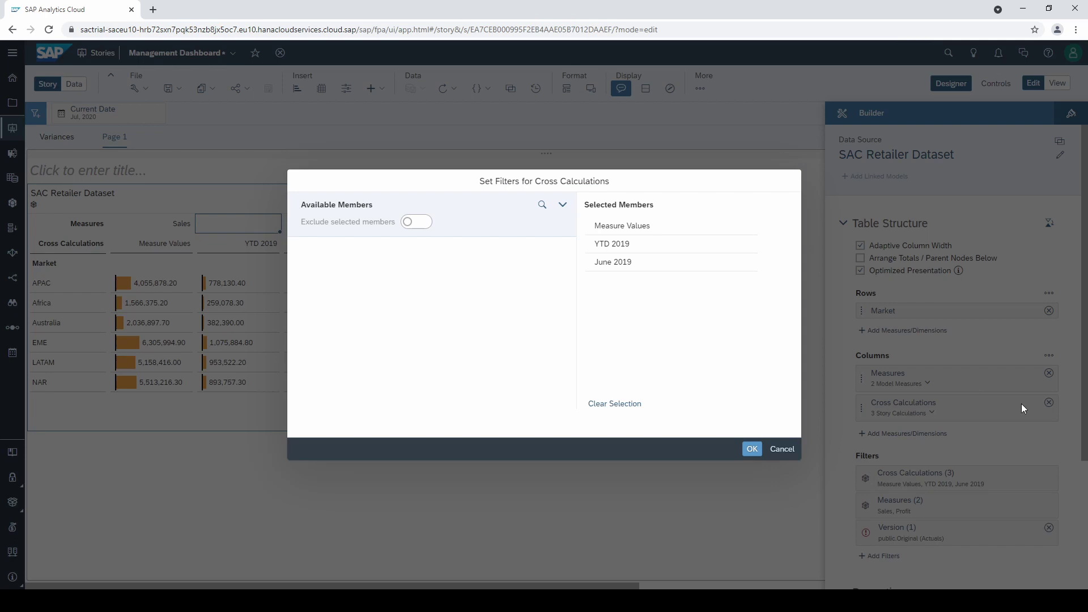
click(747, 244)
click(747, 244)
click(747, 226)
click(751, 448)
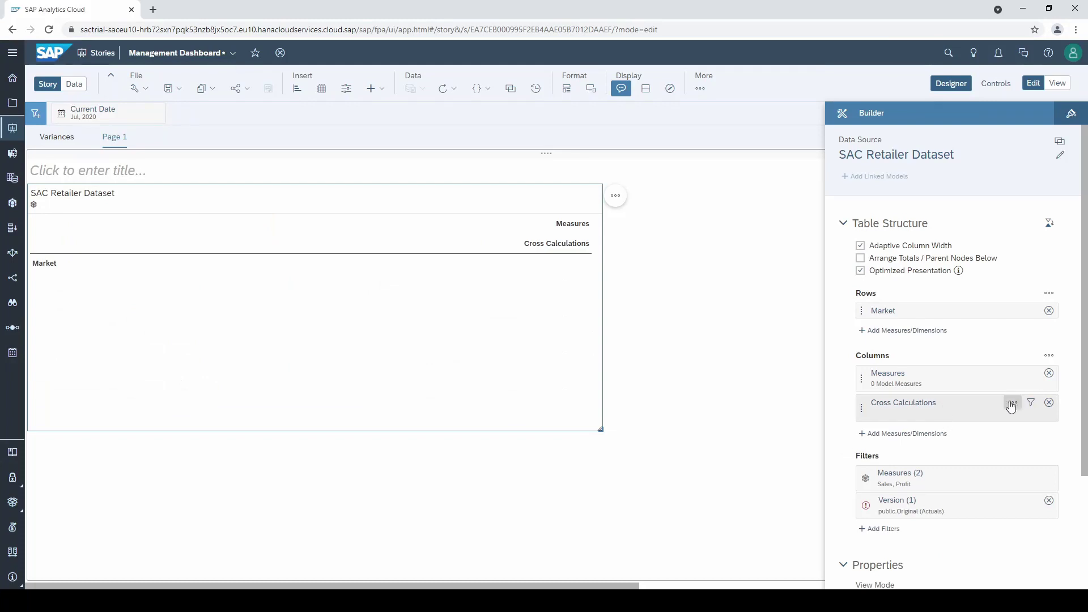
Add a cross-calculation input control offering June 2019 and YTD 2019
click(1013, 402)
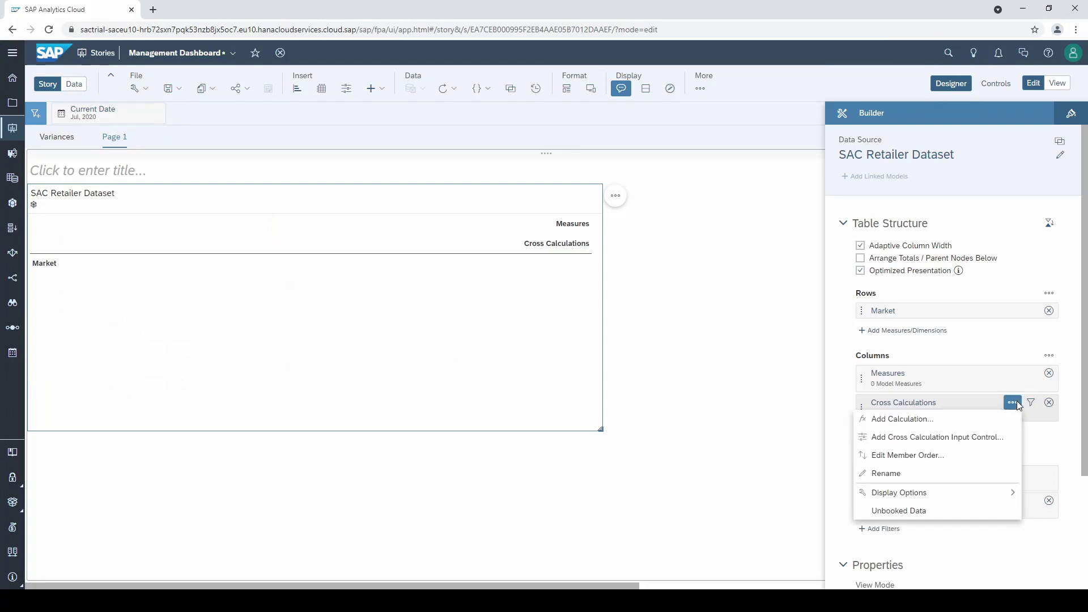
click(980, 437)
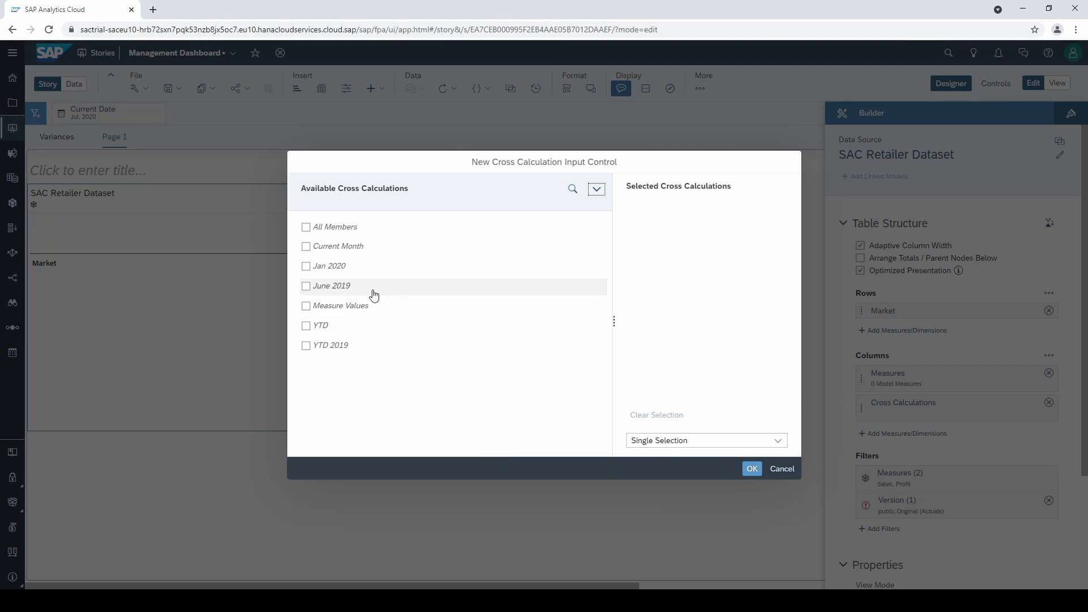
click(355, 289)
click(338, 345)
click(751, 470)
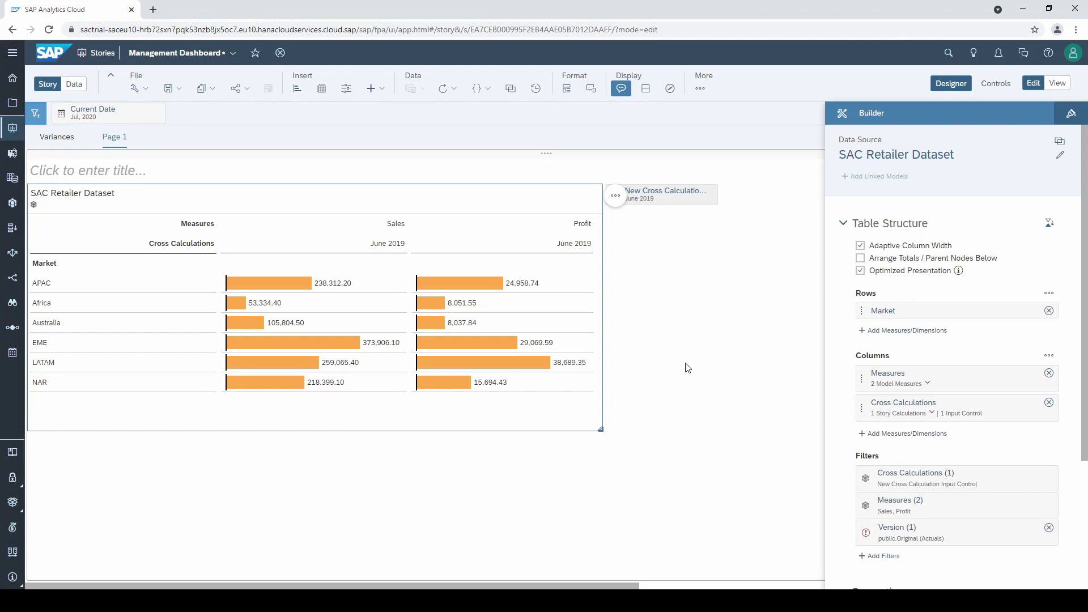
Enlarge the input control to show both choices and switch it to YTD 2019
click(711, 204)
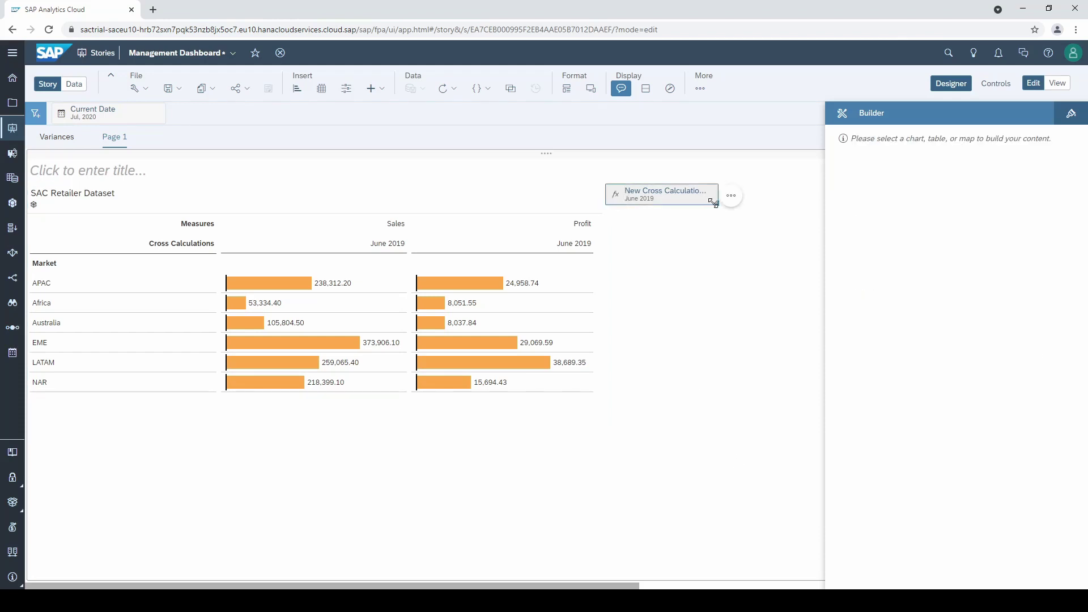
drag(713, 207, 734, 277)
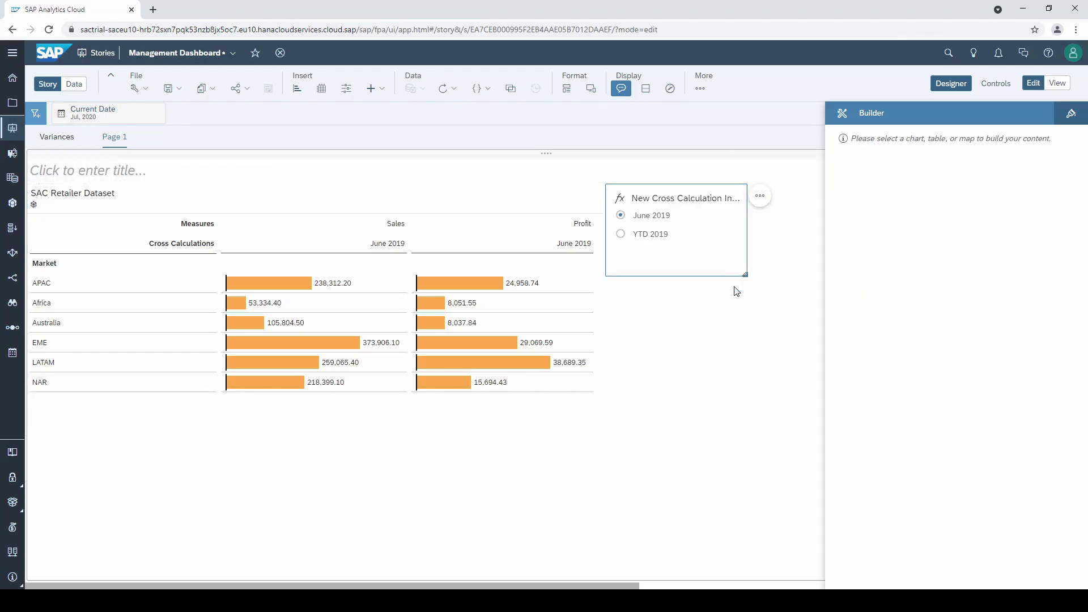
click(715, 311)
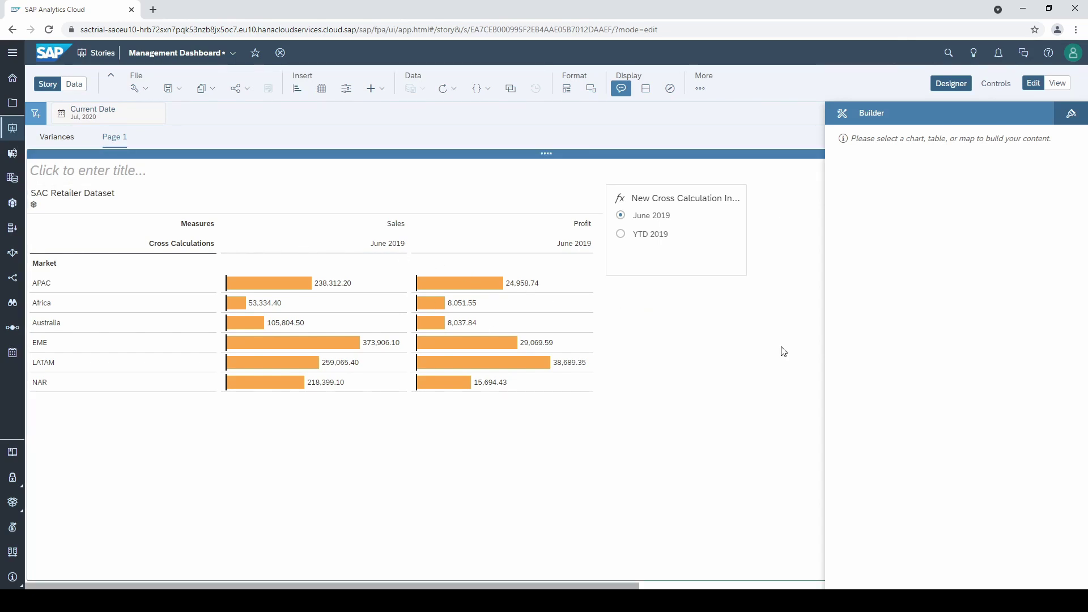
click(659, 238)
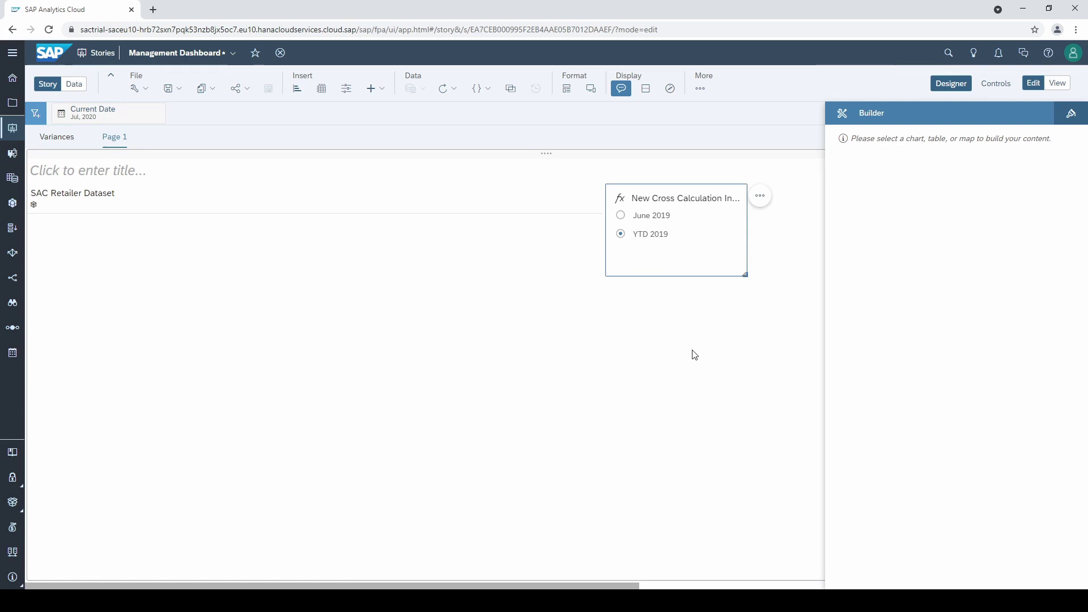